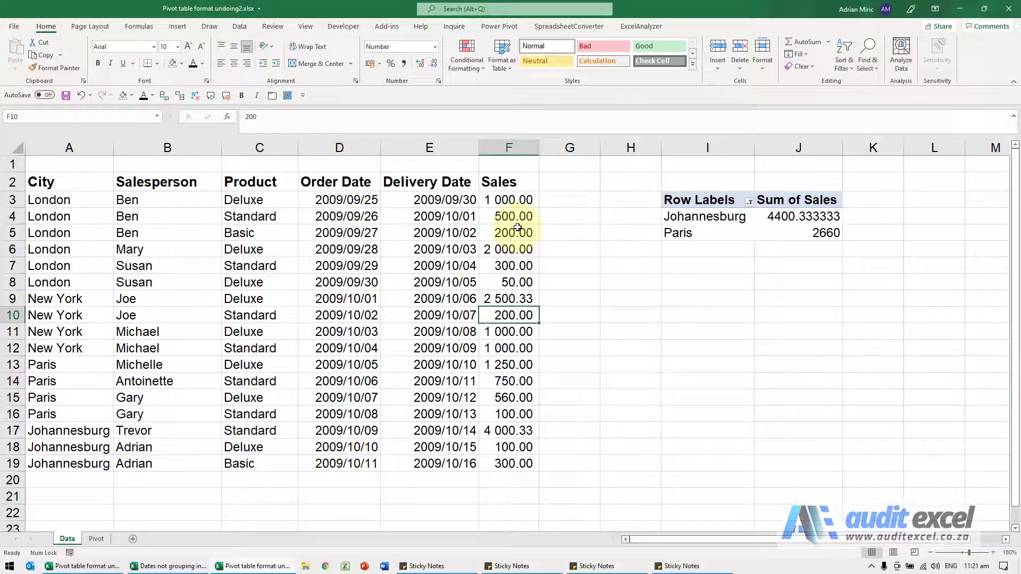
Select the Sales column in the data, then select pivot cell J4, Johannesburg's Sum of Sales
drag(511, 199, 500, 464)
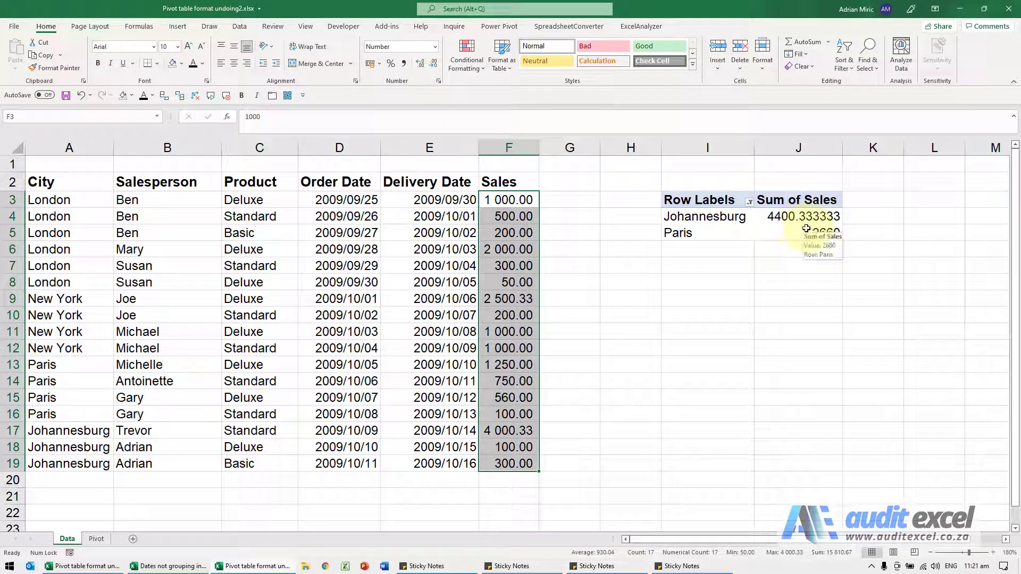
click(808, 216)
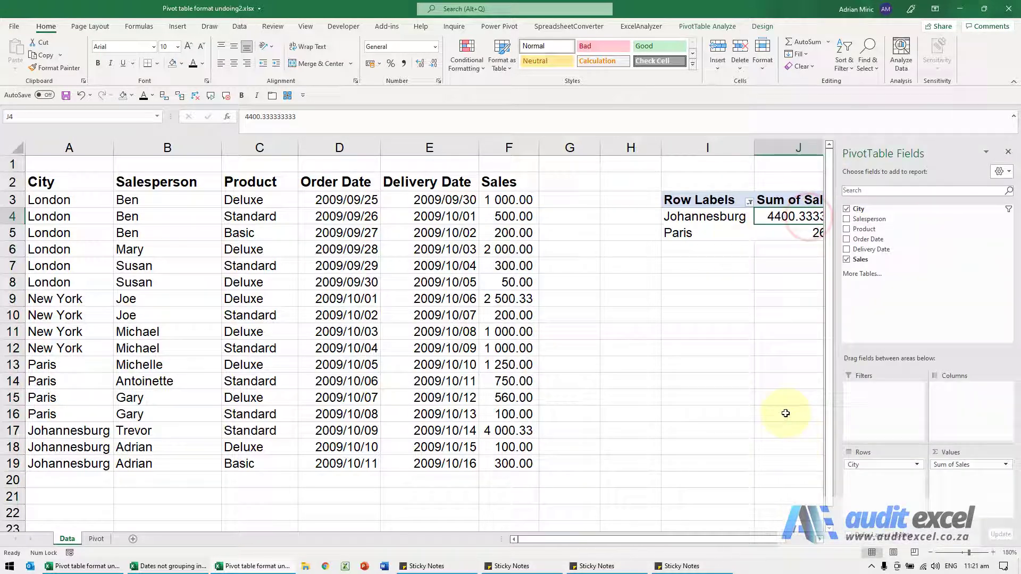
click(819, 540)
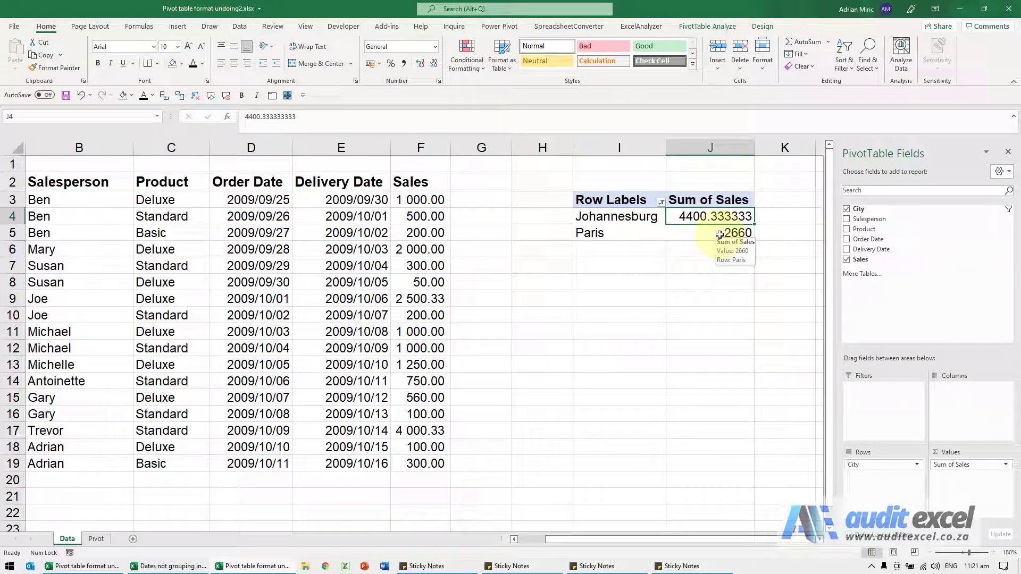
Format the Sum of Sales cells through Format Cells as Number with 0 decimal places
right_click(697, 216)
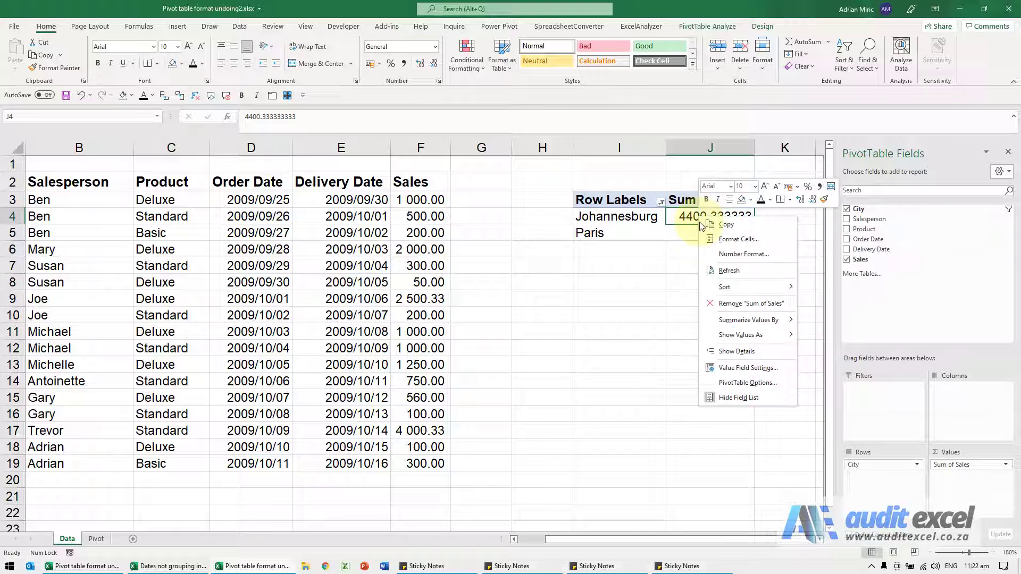
click(734, 240)
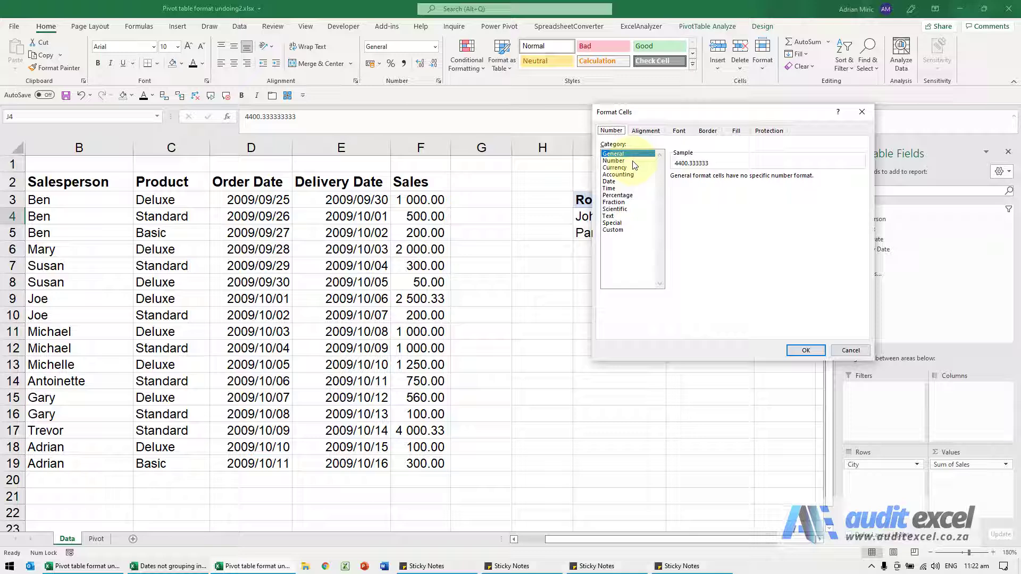
click(613, 160)
click(742, 181)
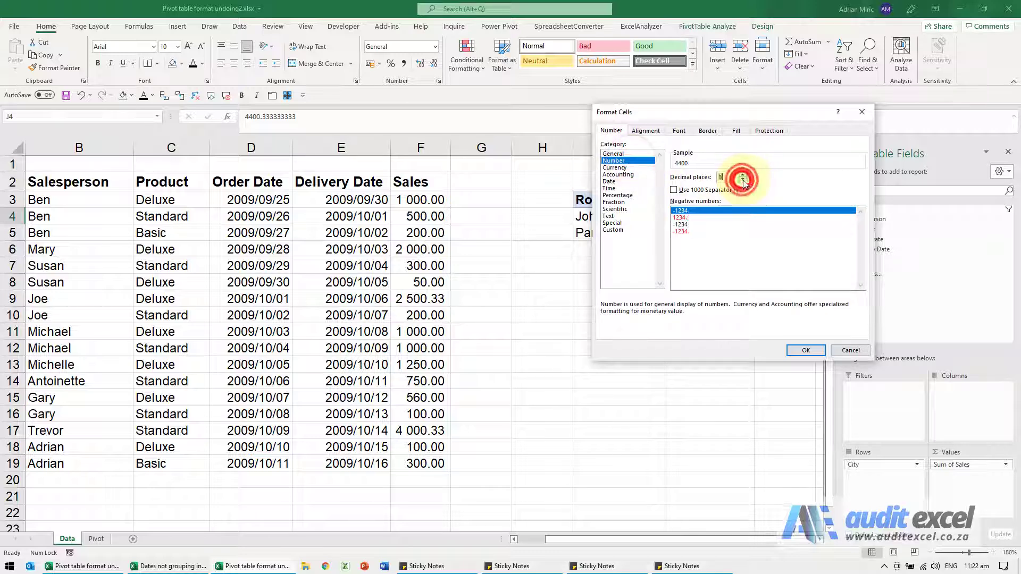
click(798, 350)
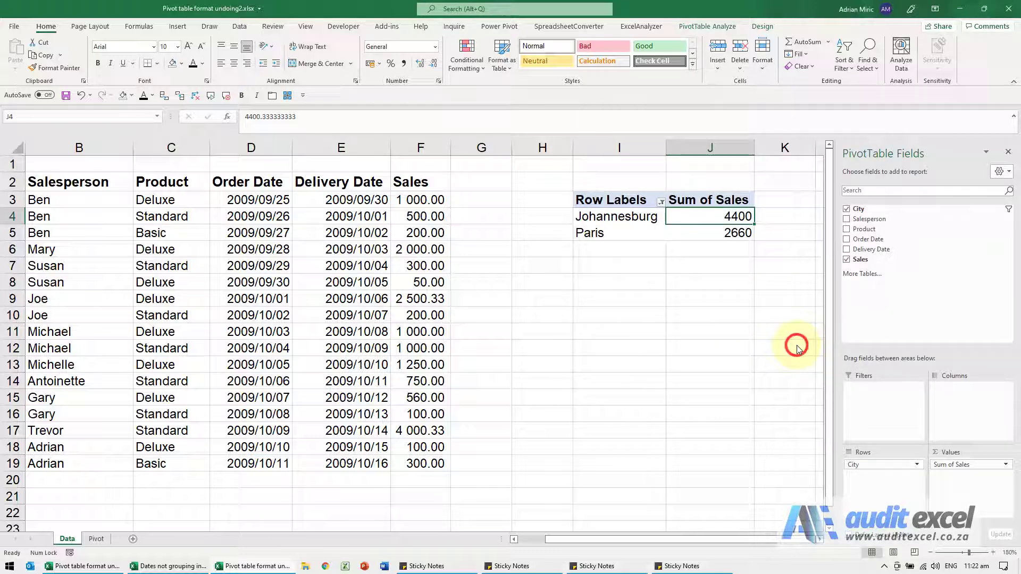
Check (Select All) in the Row Labels filter to show London and New York too
click(660, 202)
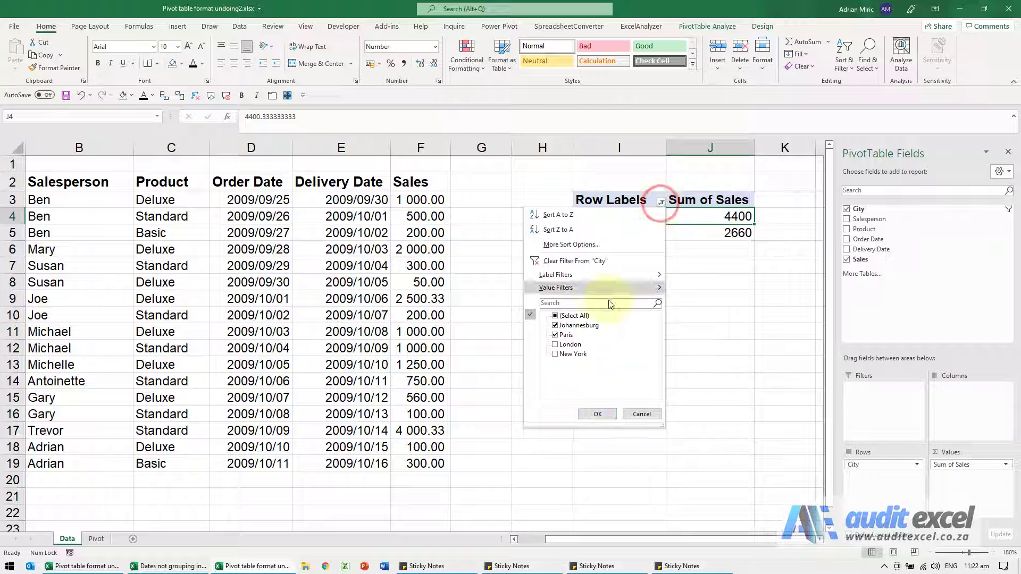
click(555, 317)
click(598, 414)
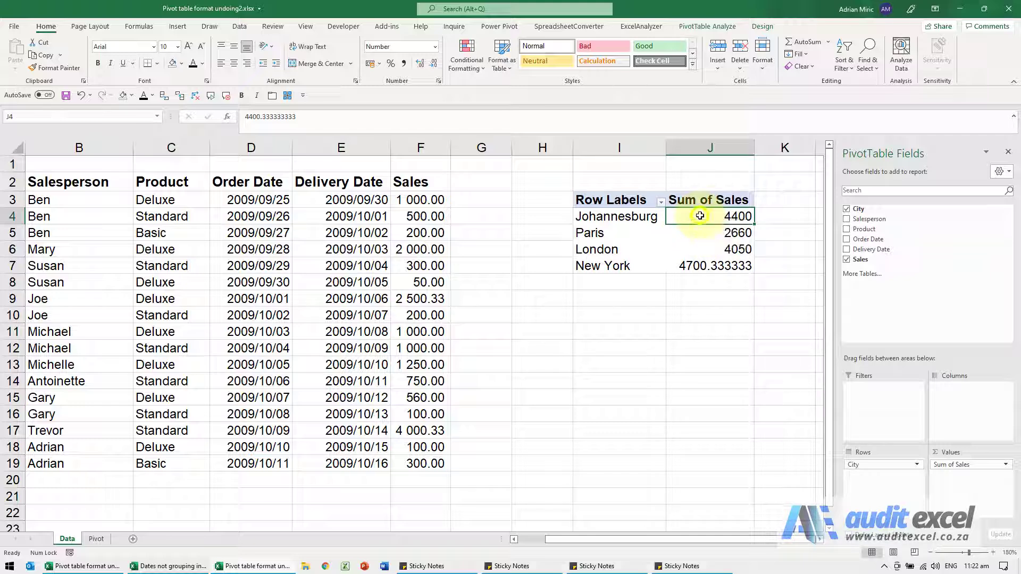
right_click(699, 216)
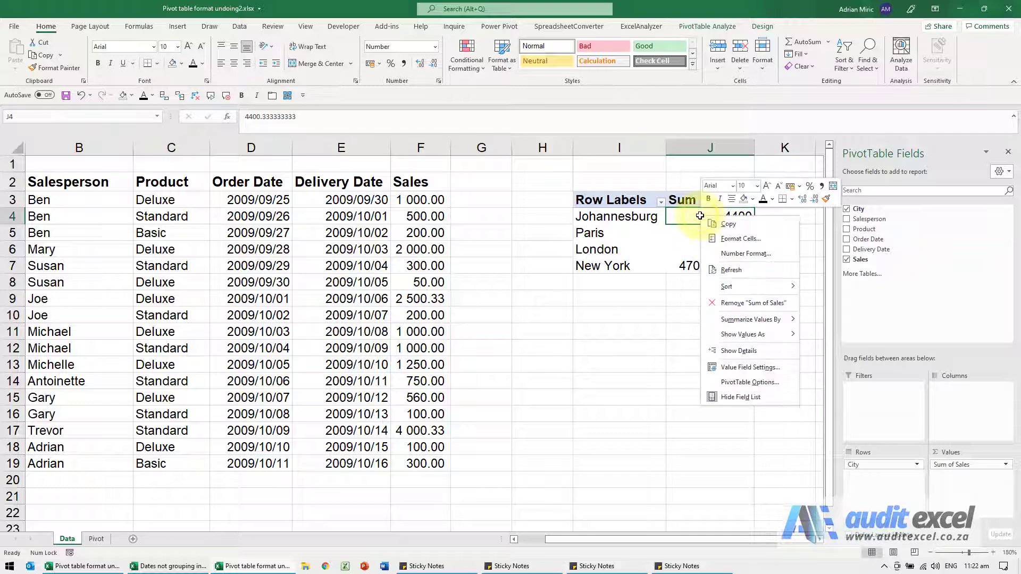
click(743, 367)
drag(722, 277, 480, 276)
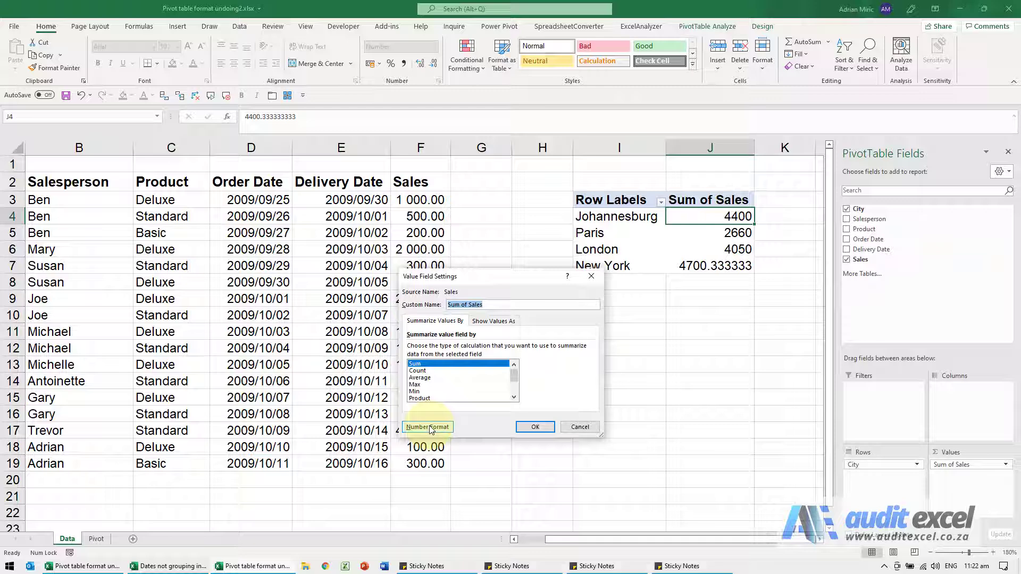
click(429, 429)
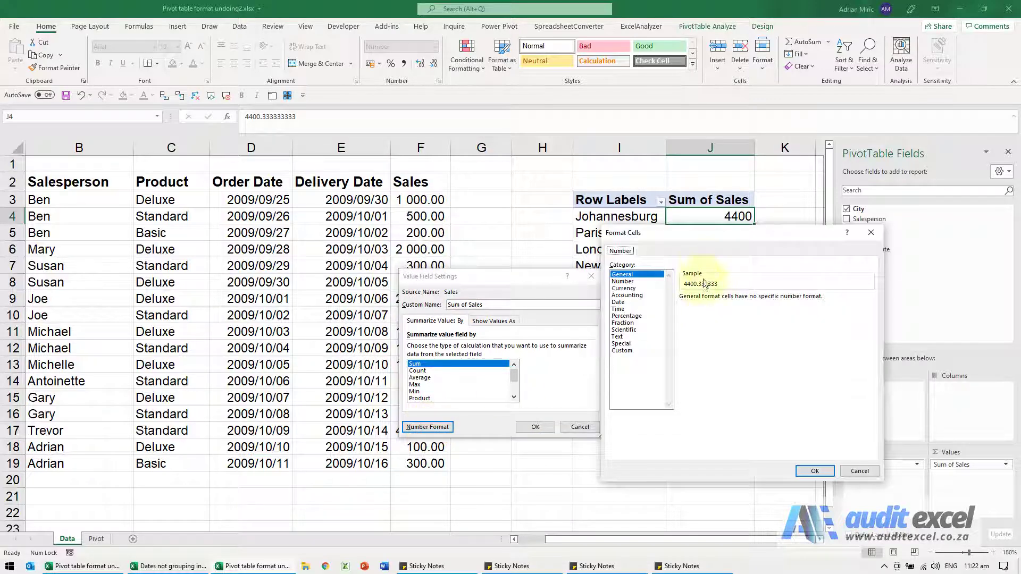
drag(700, 239, 324, 197)
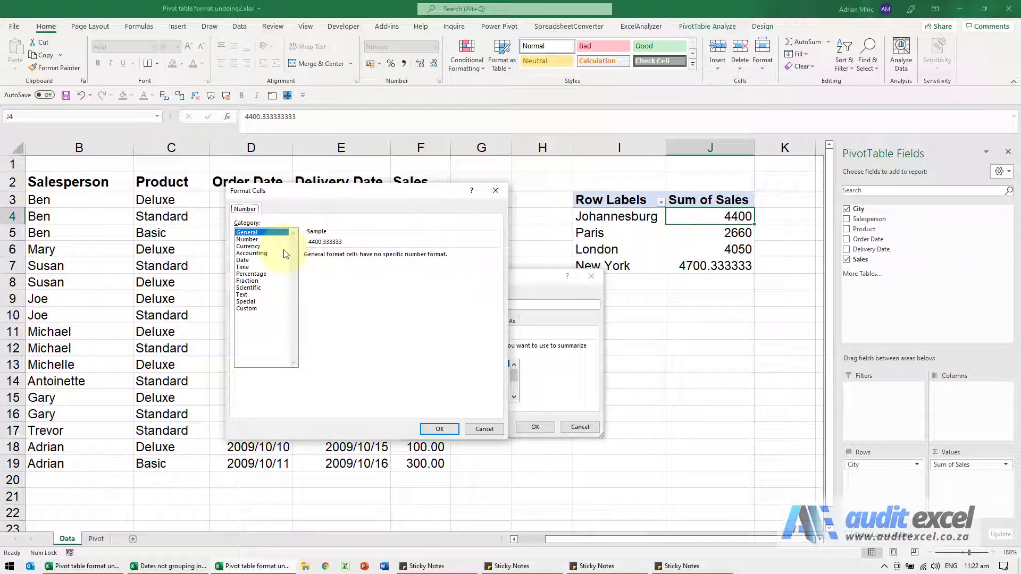
click(253, 239)
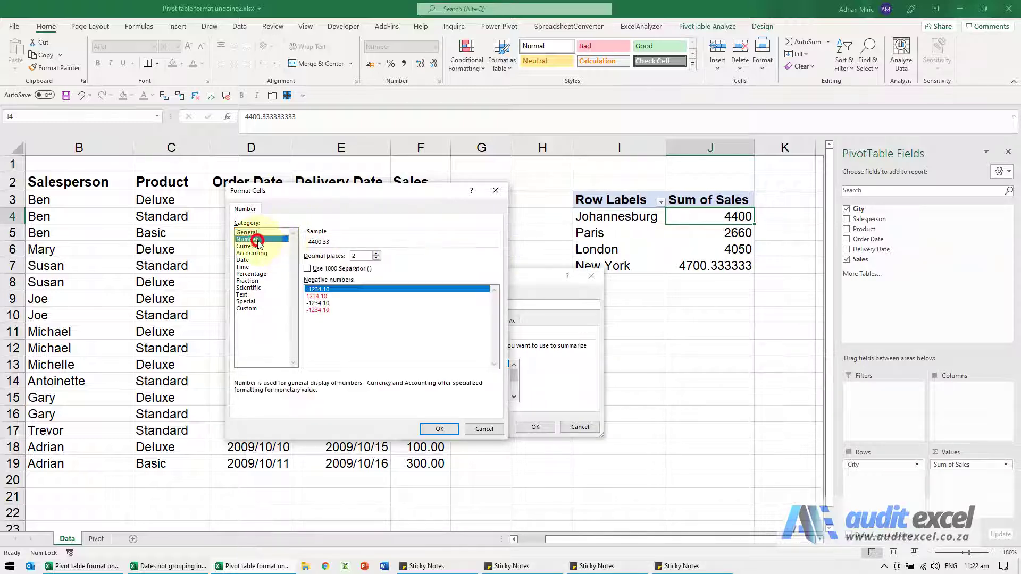
click(307, 269)
click(376, 259)
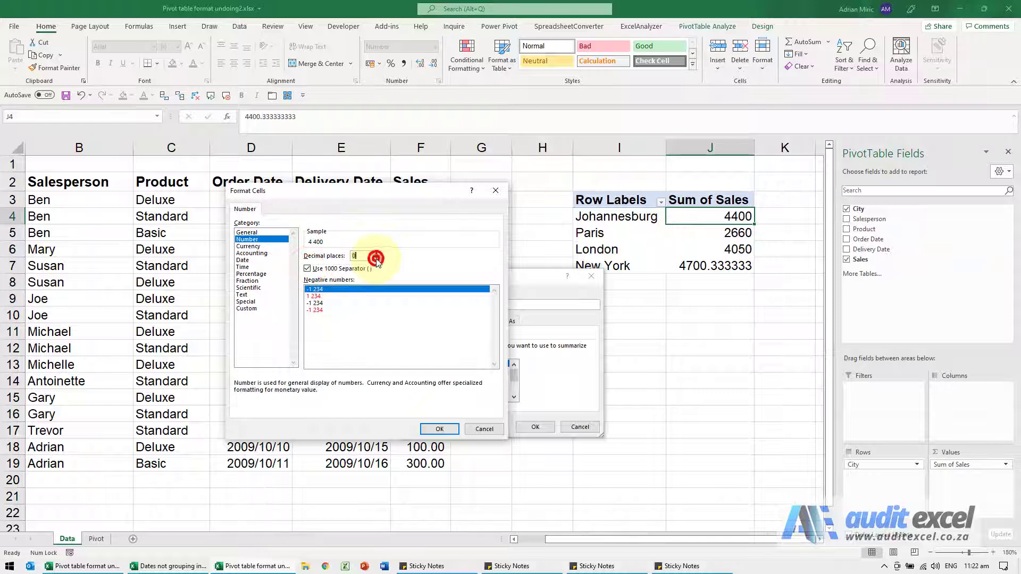
click(322, 310)
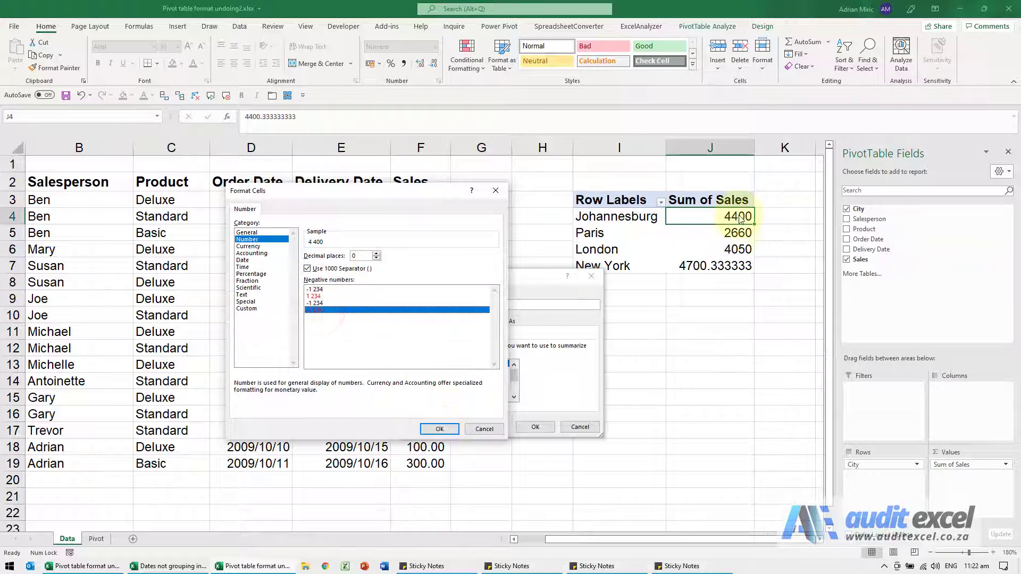
click(439, 429)
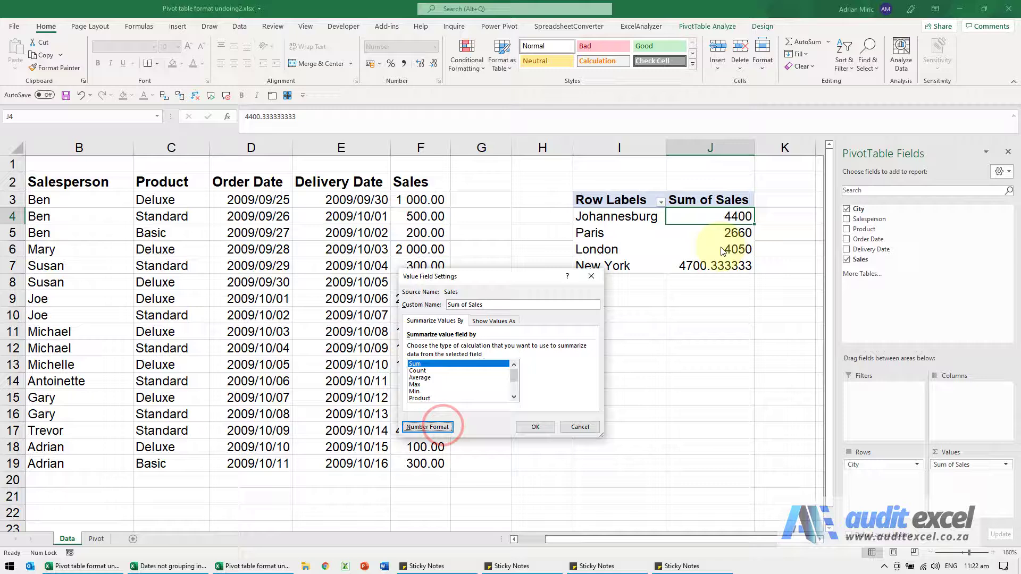
click(546, 426)
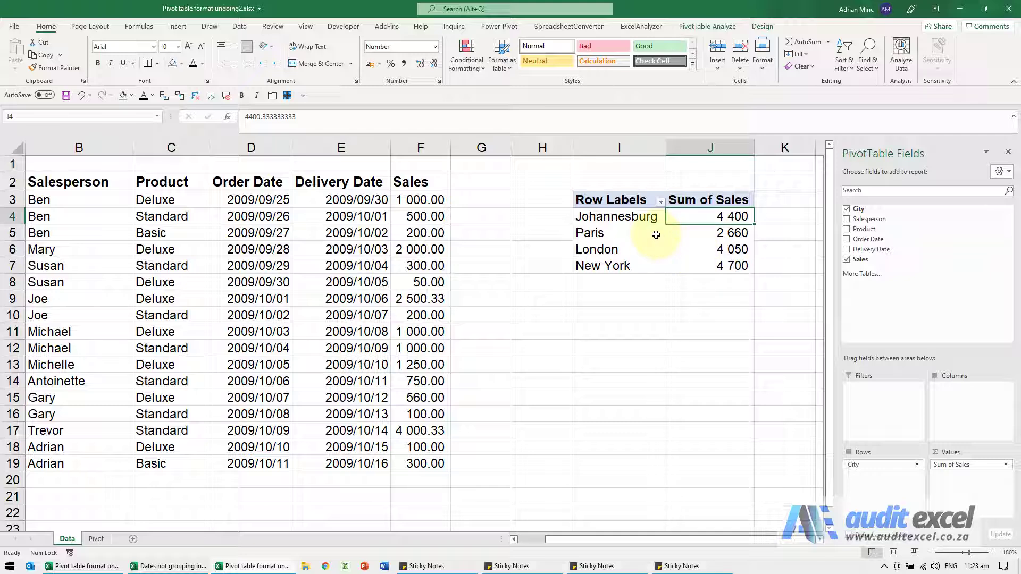
key(ctrl+z)
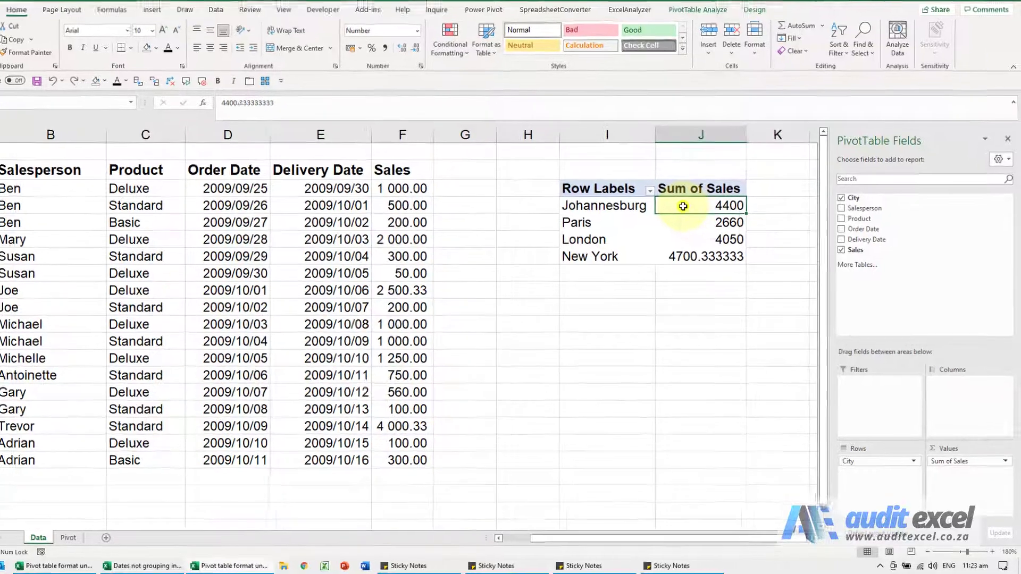
Set the pivot Number Format to Number with 2 decimals, 1000 separator and red negatives
right_click(694, 217)
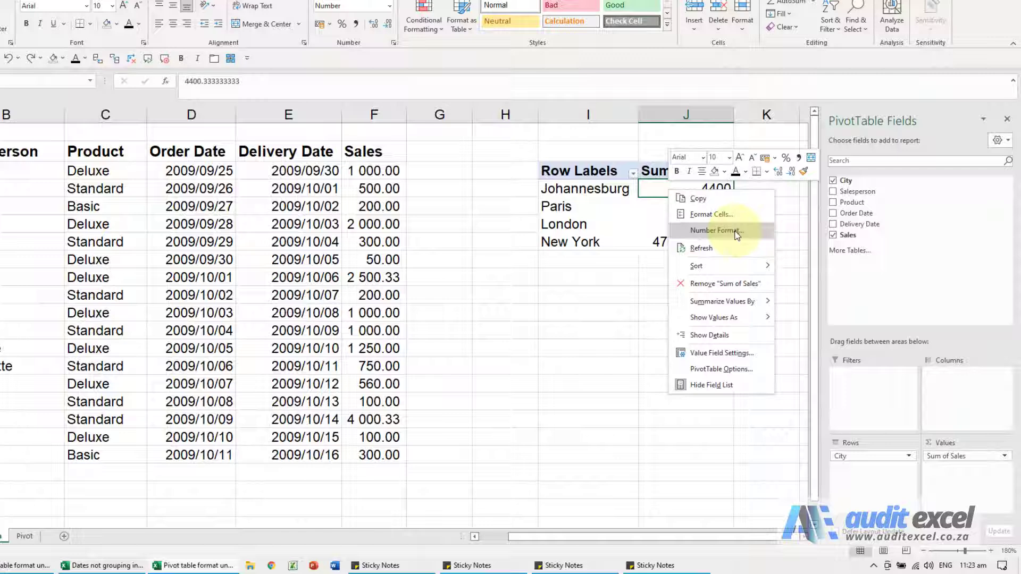
click(741, 259)
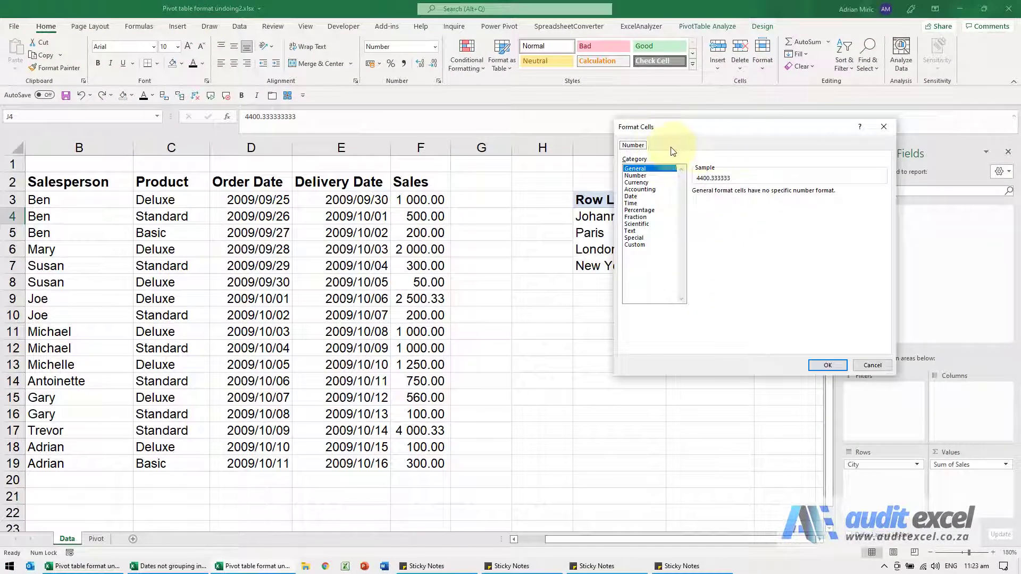
click(643, 176)
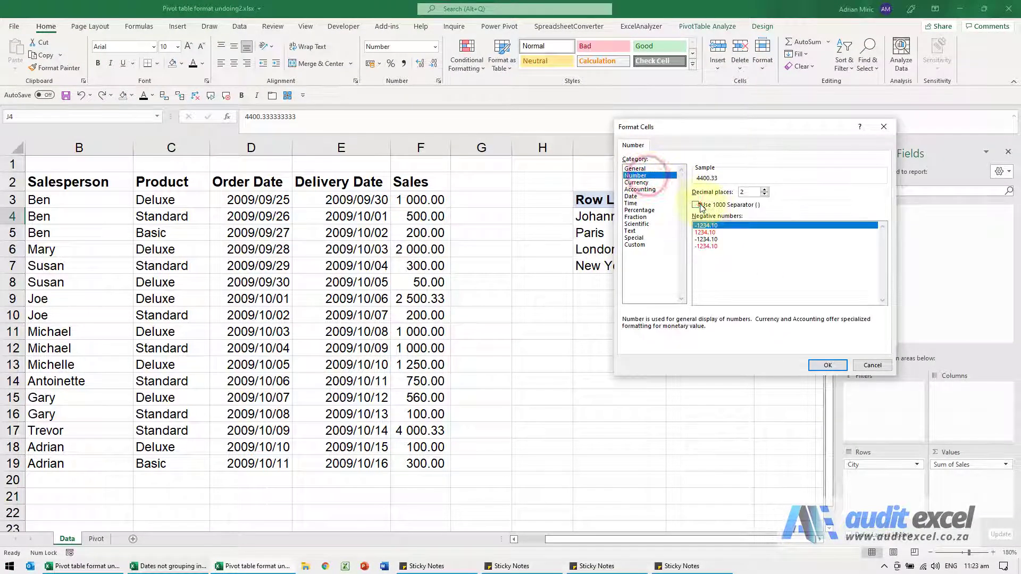
click(694, 204)
click(718, 247)
drag(718, 128, 318, 151)
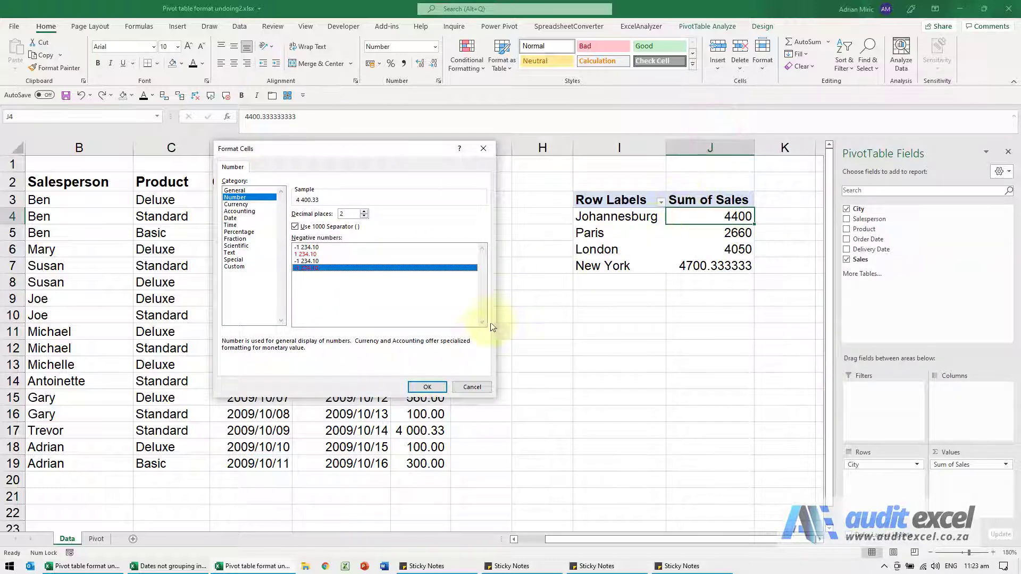
click(439, 386)
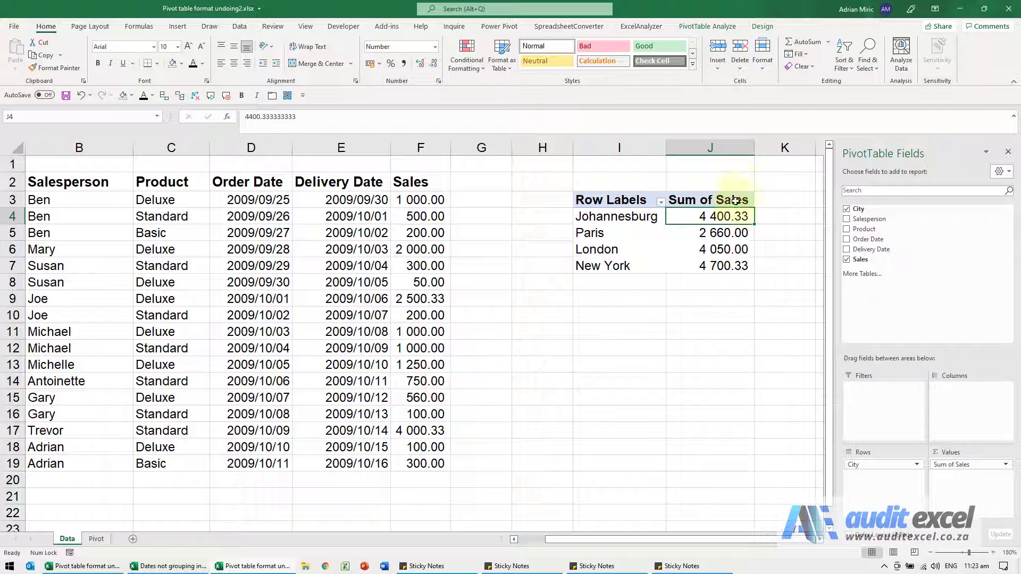